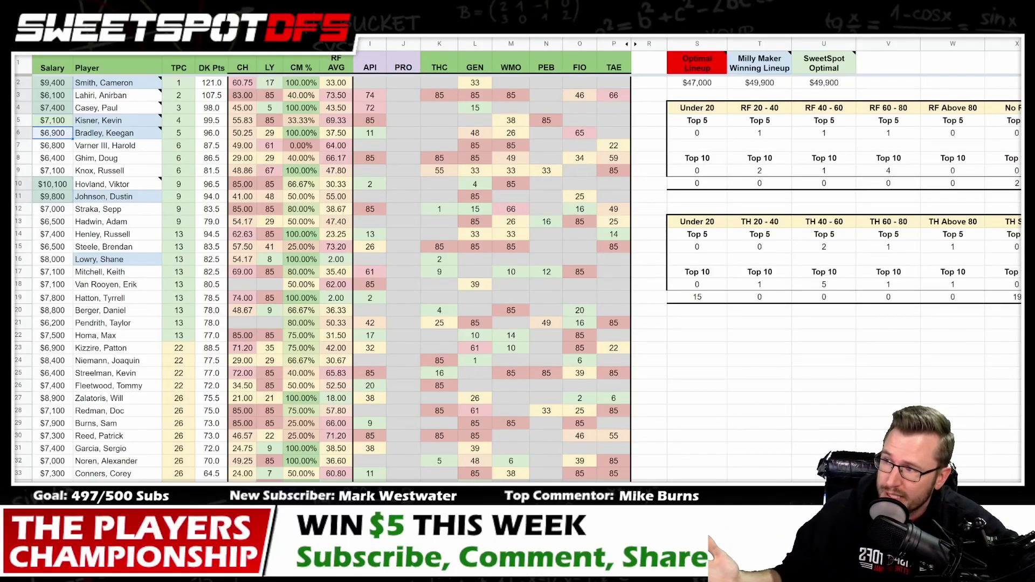
Switch to the Arnold Palmer bucket results sheet and select the Success results for rows 4–25
key("ctrl+Tab")
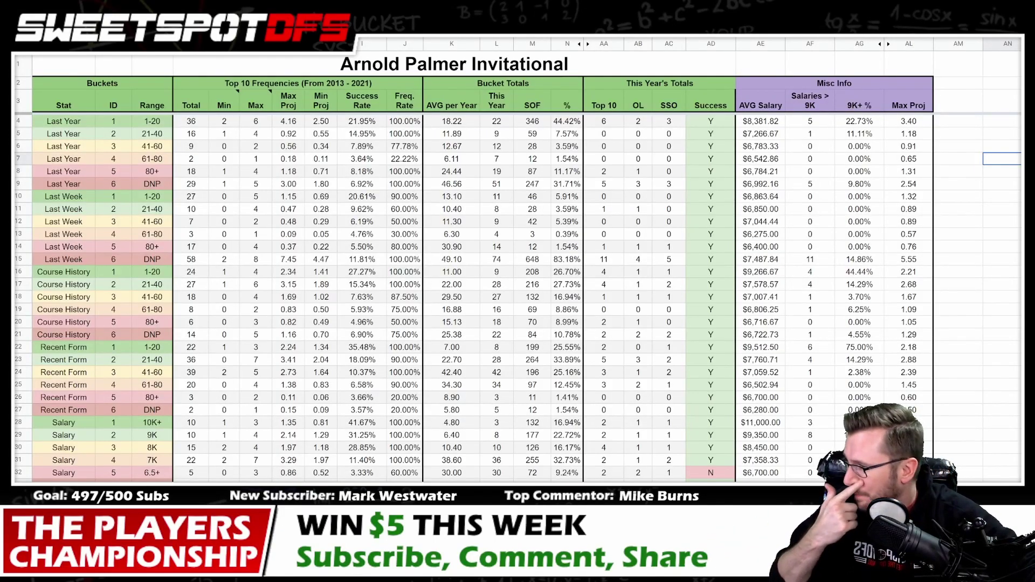
left_click(714, 44)
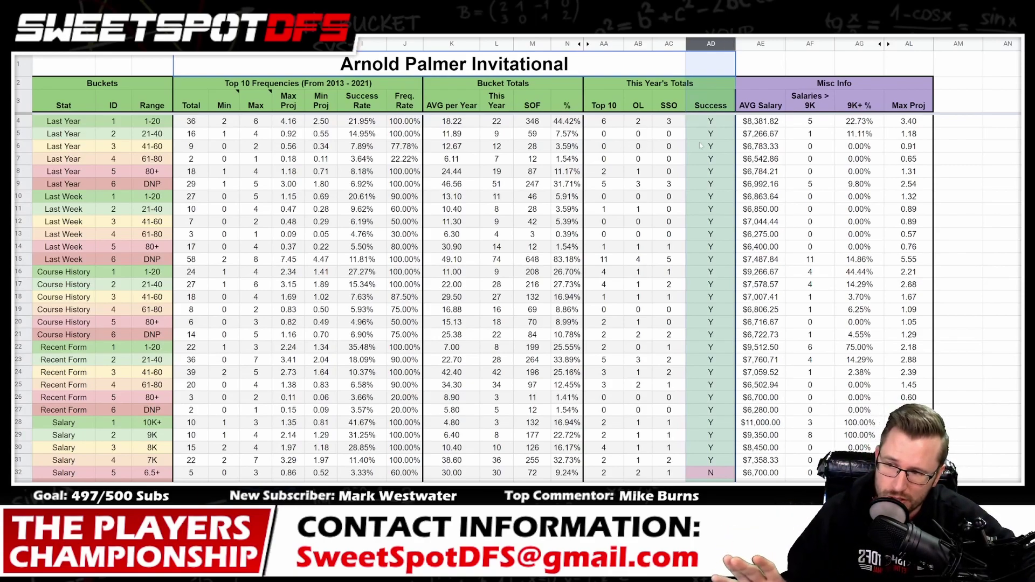
left_click_drag(708, 127, 702, 392)
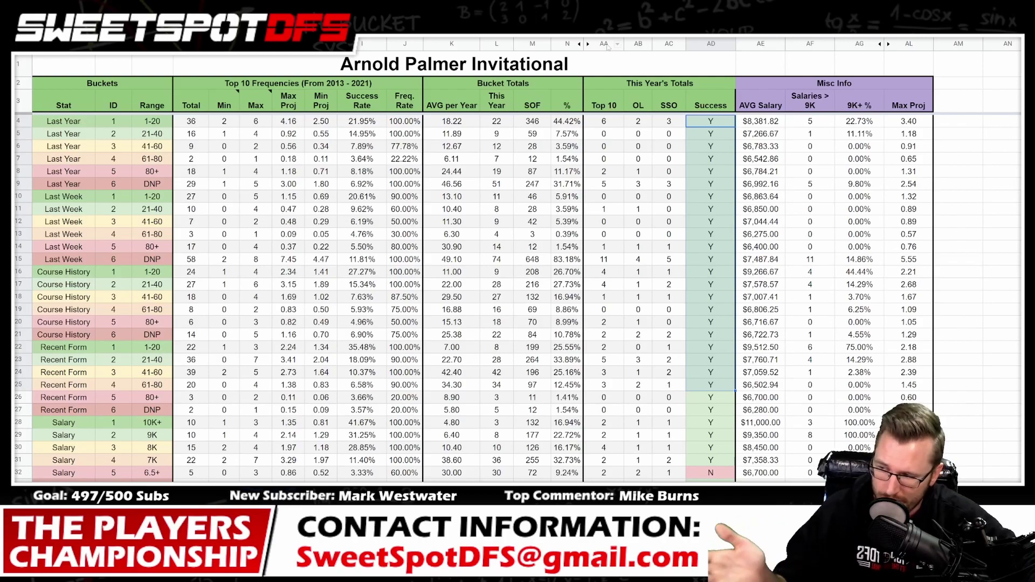
Select the Top 10 counts for rows 4–21, then the Max Proj, Min Proj and Top 10 columns
left_click(601, 122)
left_click_drag(604, 153, 604, 337)
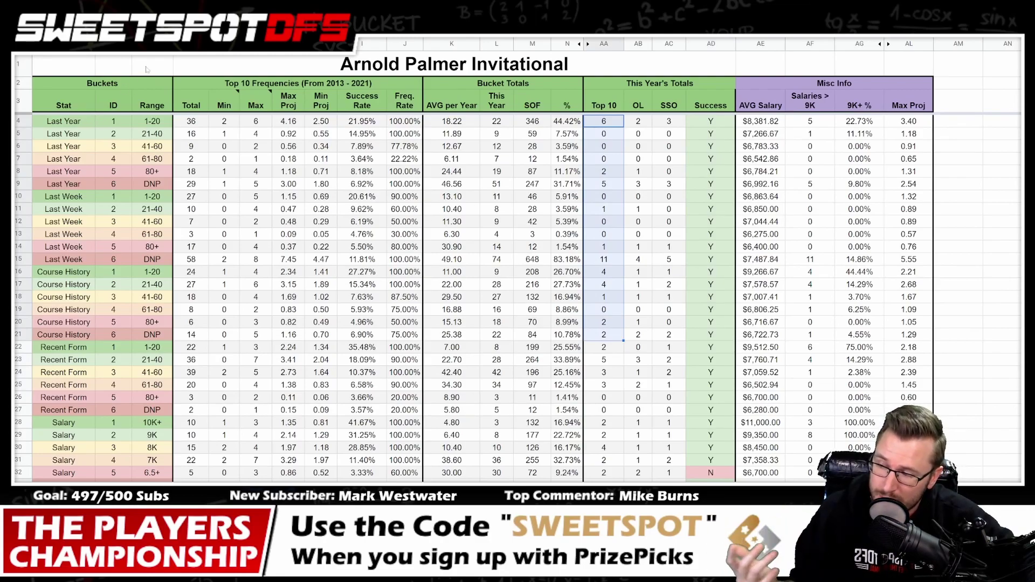
left_click_drag(288, 43, 320, 43)
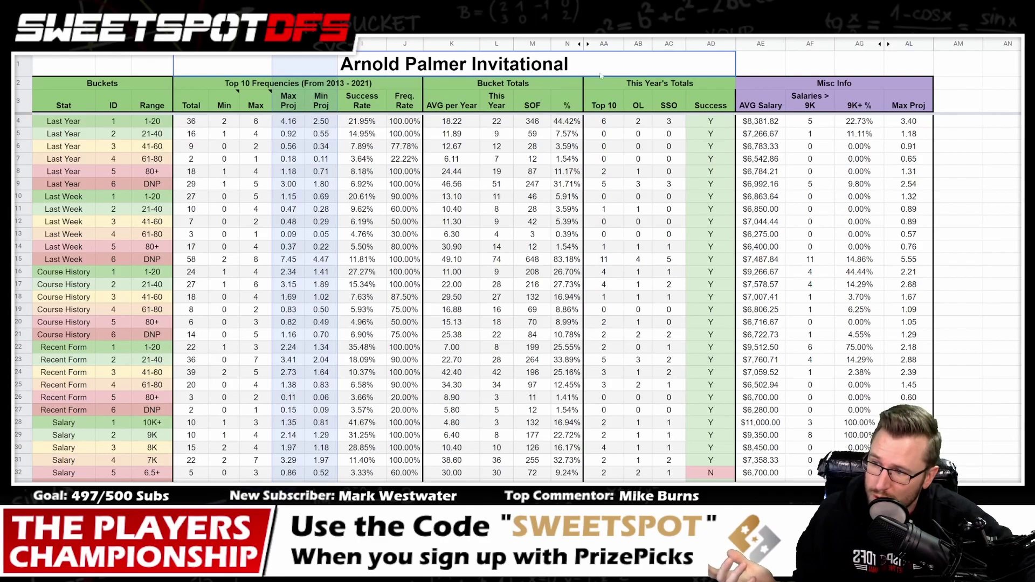
left_click(605, 43)
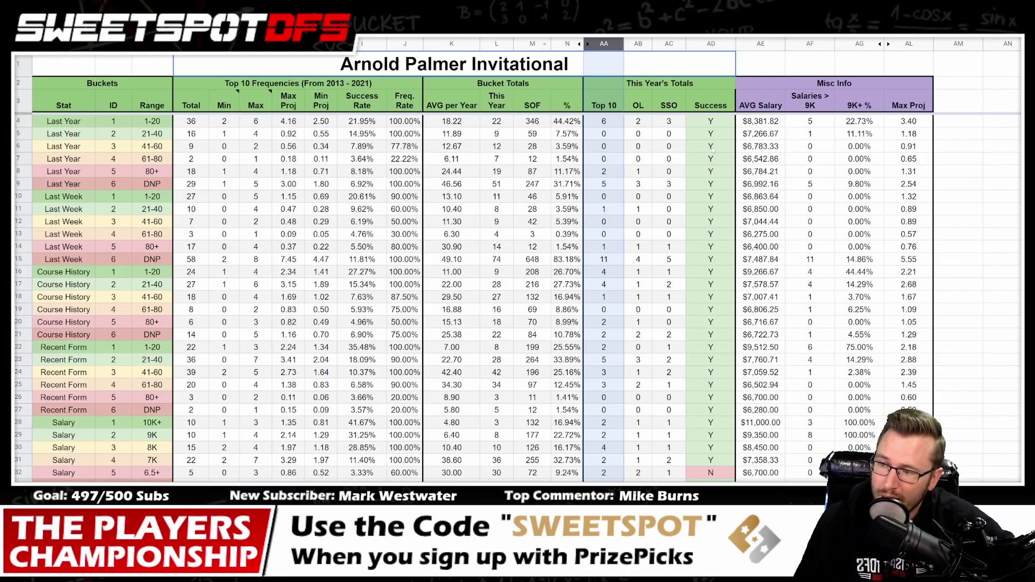
scroll(707, 157, "down", 5)
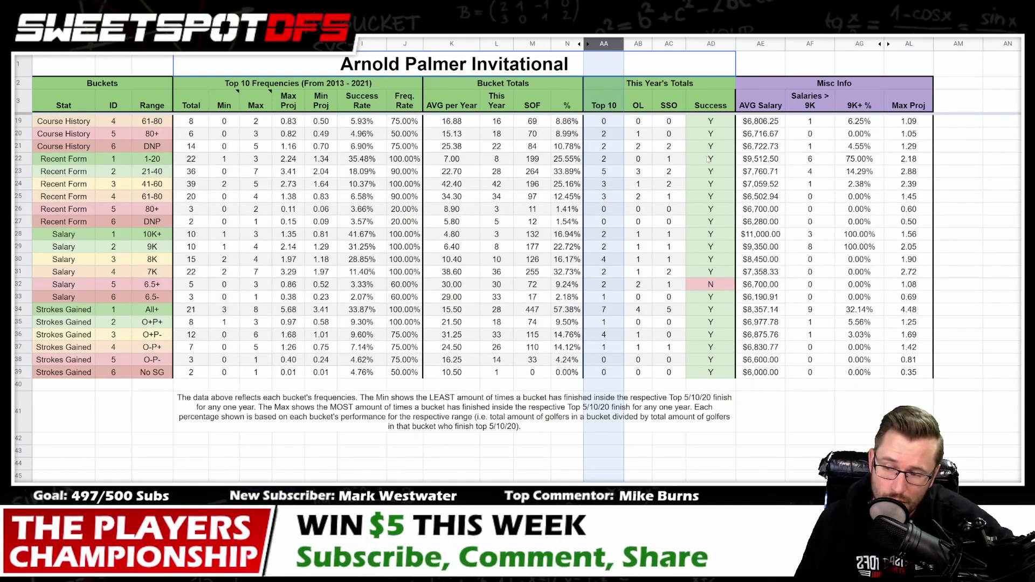
scroll(708, 158, "up", 5)
scroll(708, 158, "down", 4)
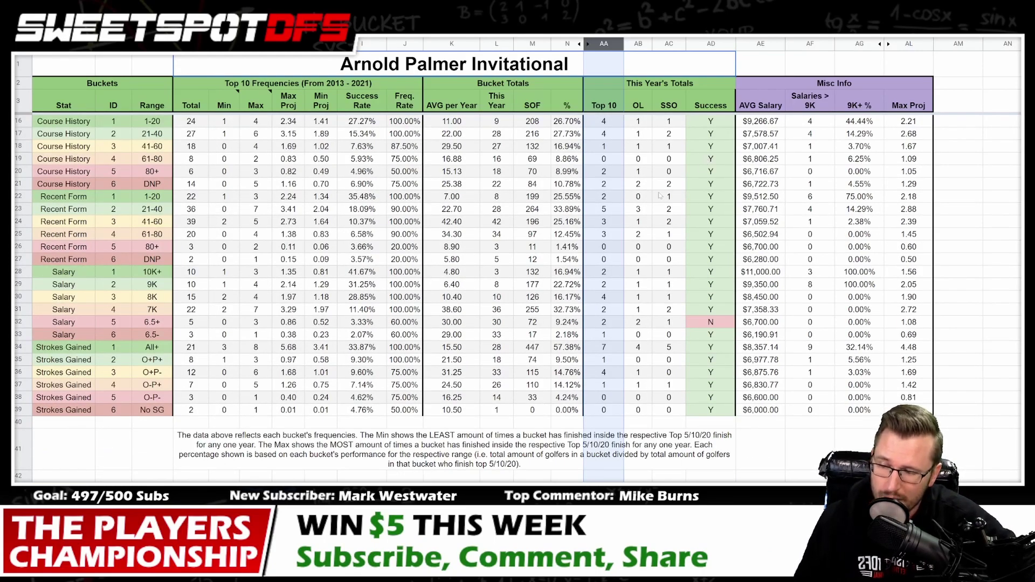
left_click(707, 323)
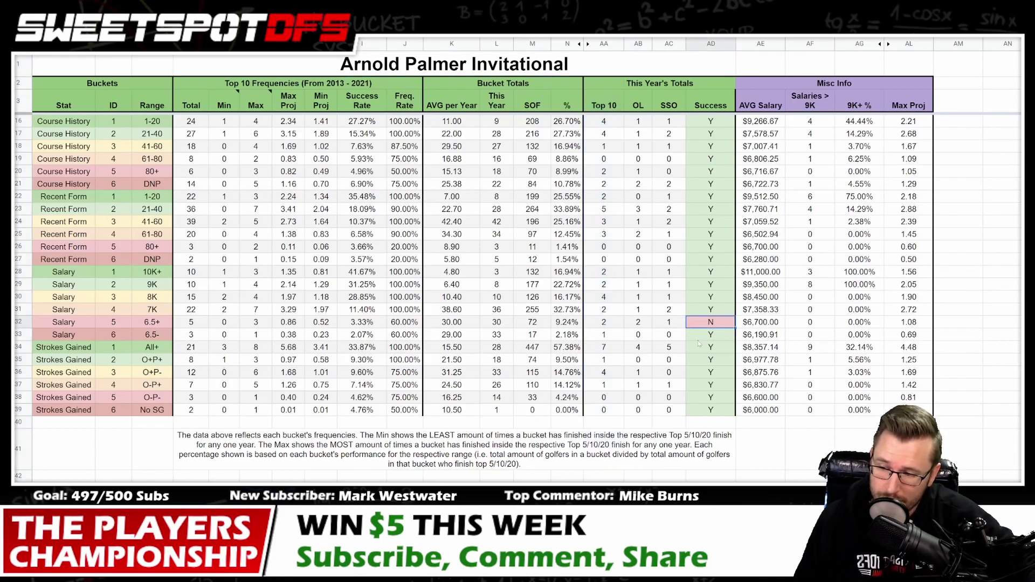
left_click(18, 322)
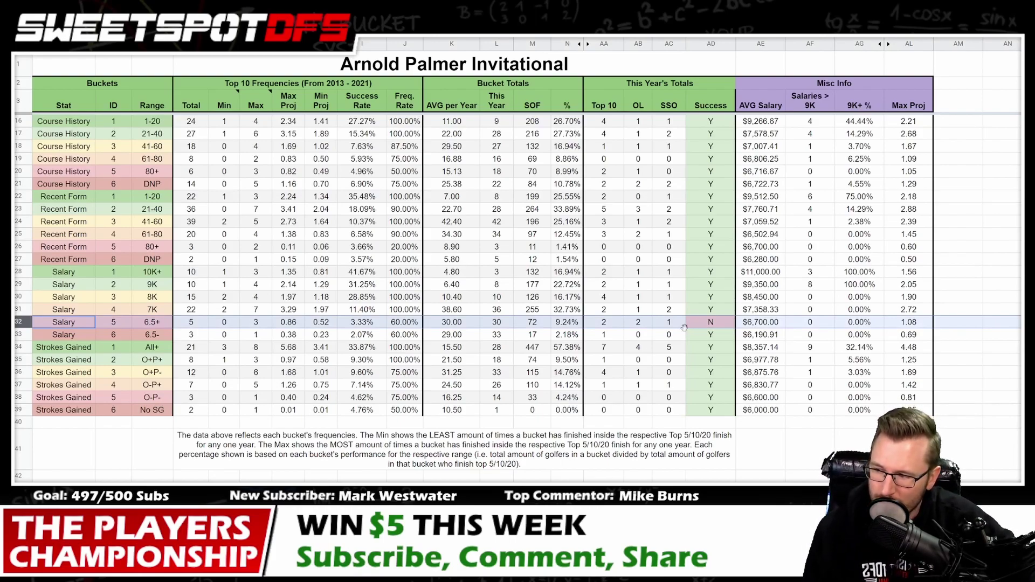
left_click(327, 322)
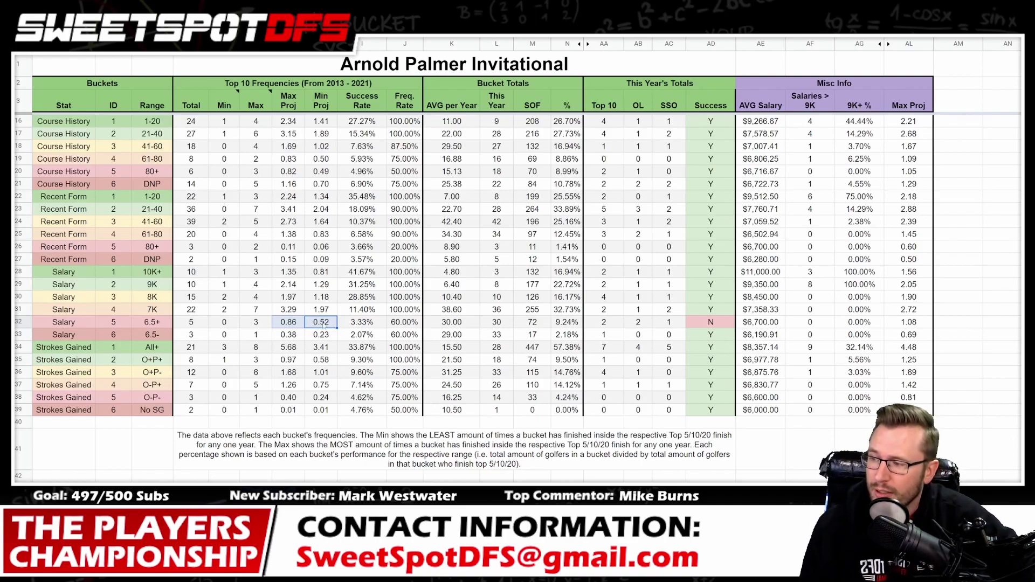
left_click(321, 322)
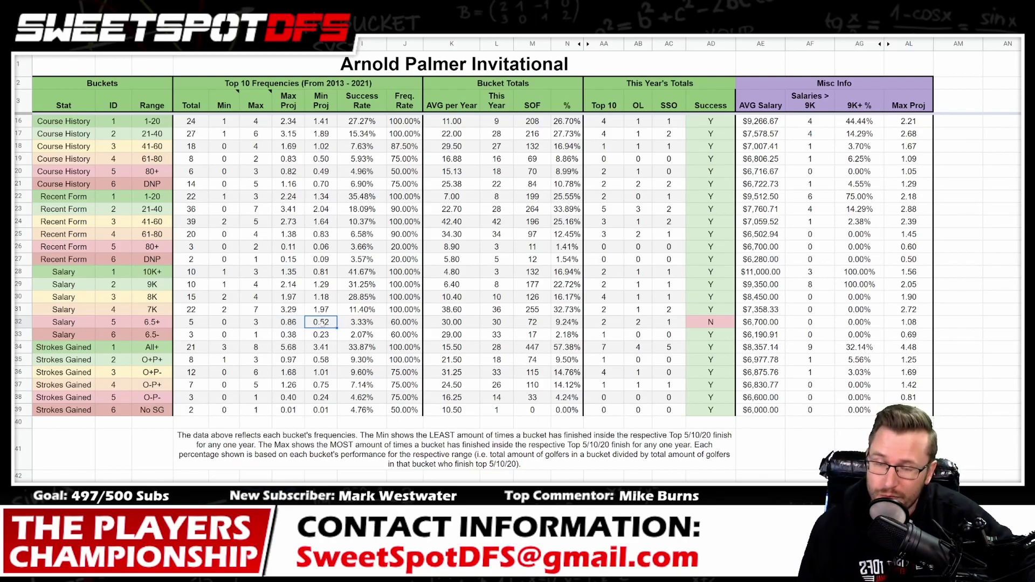
left_click(296, 322)
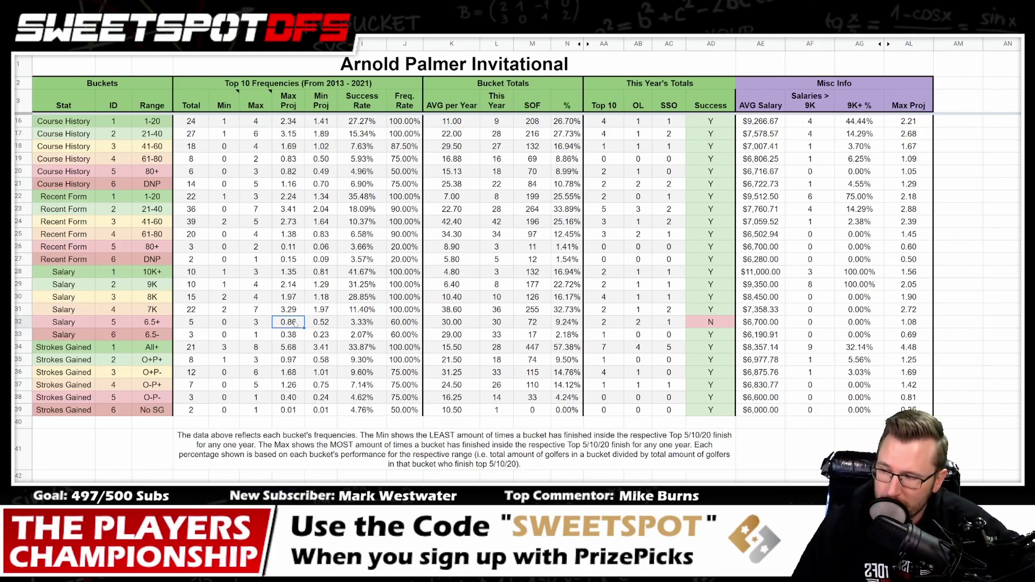
left_click(27, 322)
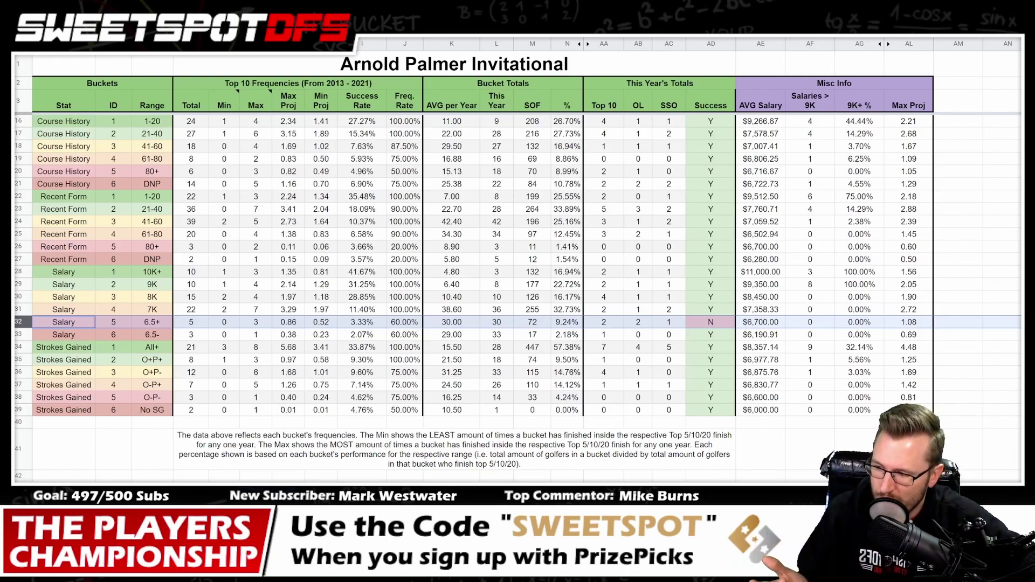
key("ctrl+Tab")
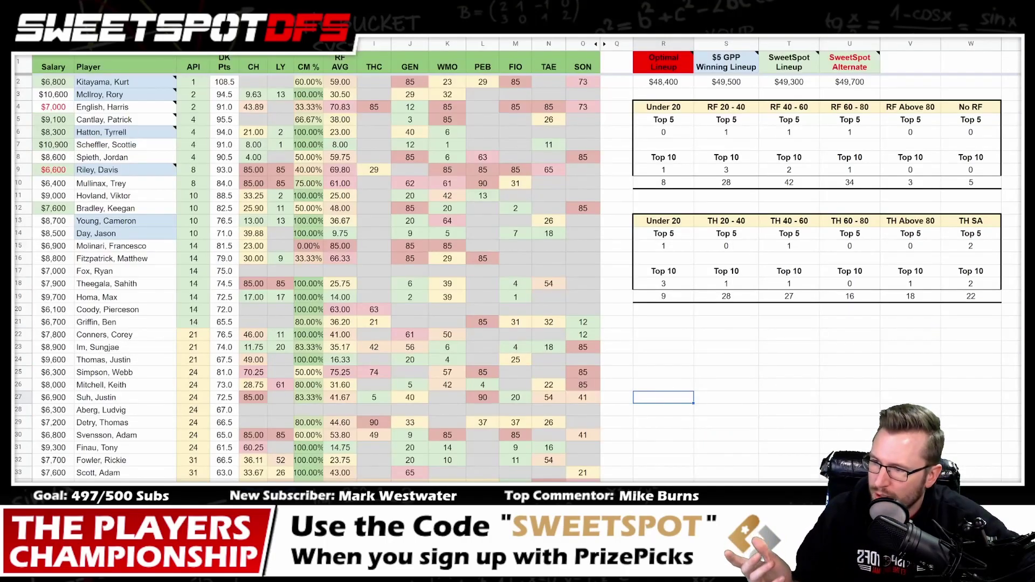
left_click(664, 84)
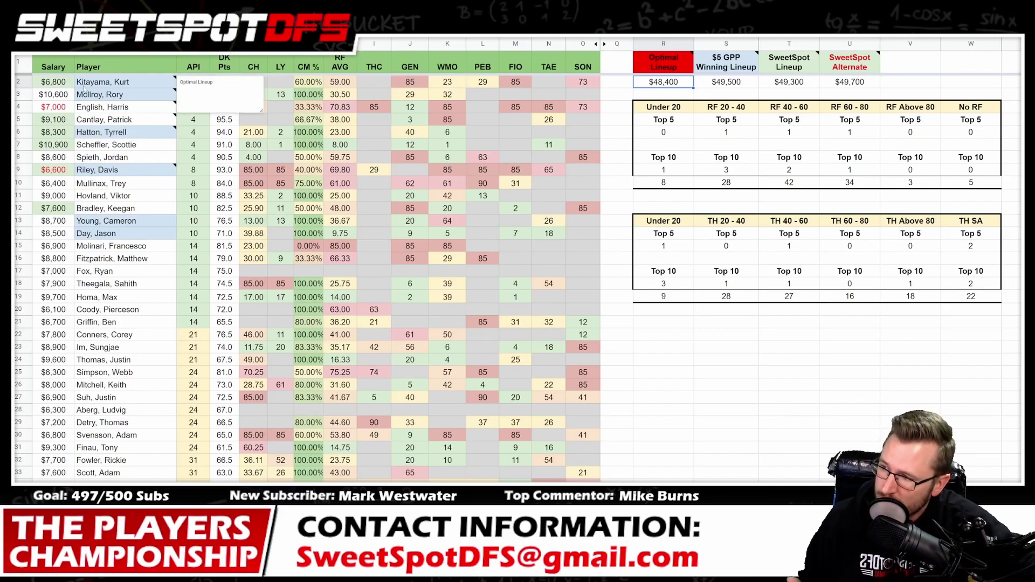
left_click(130, 199)
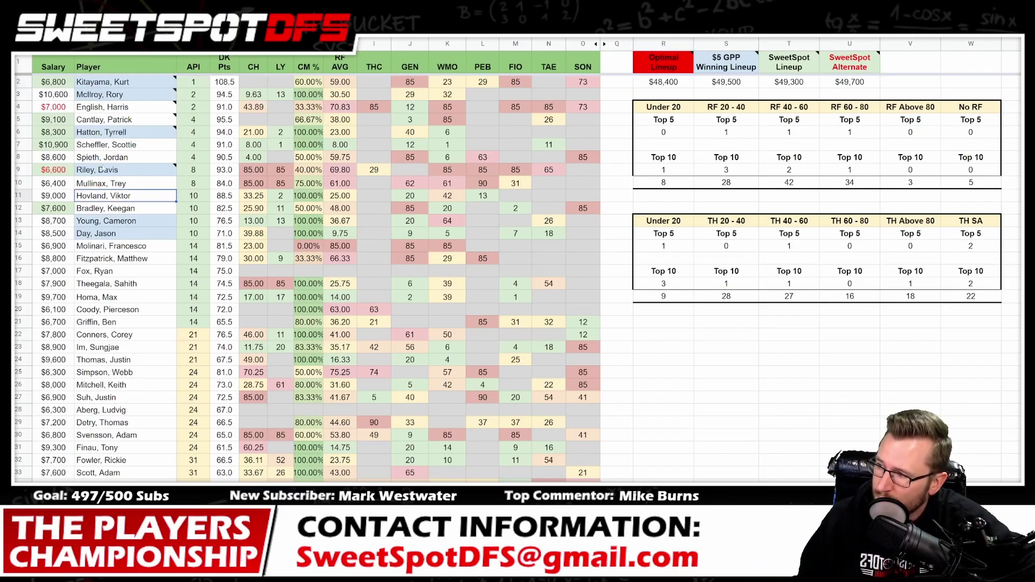
left_click(67, 135)
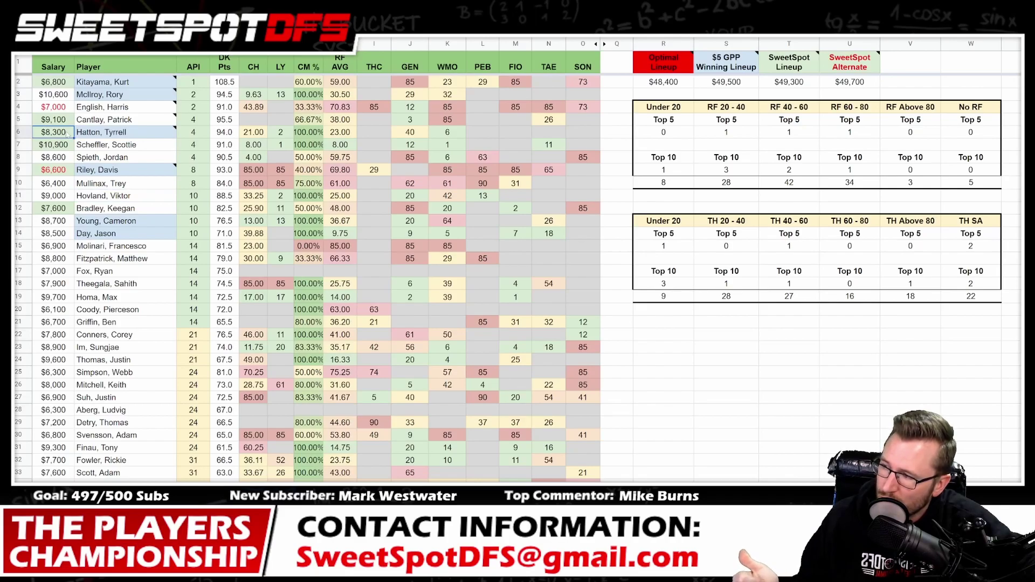
left_click(64, 126)
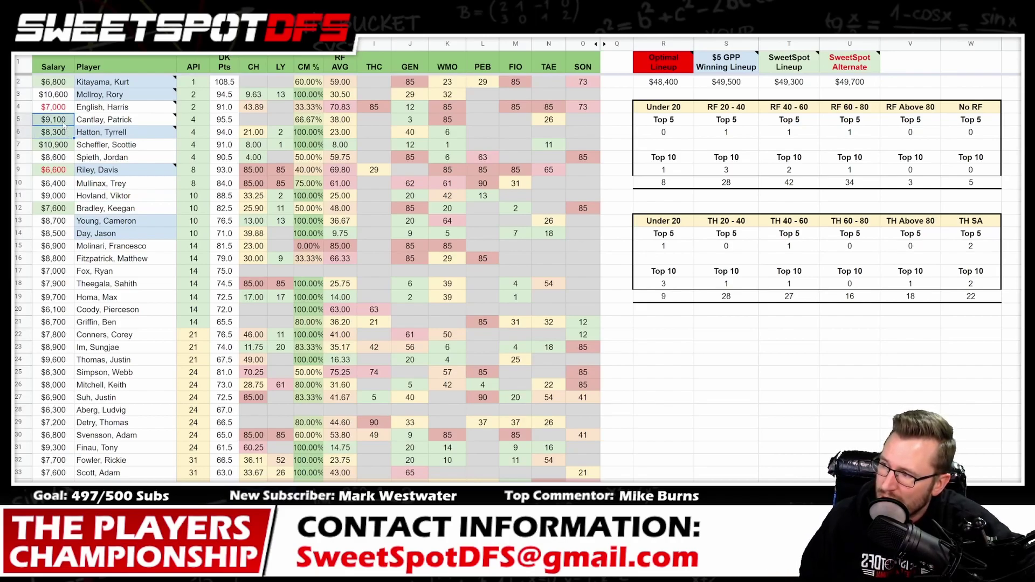
left_click(61, 96)
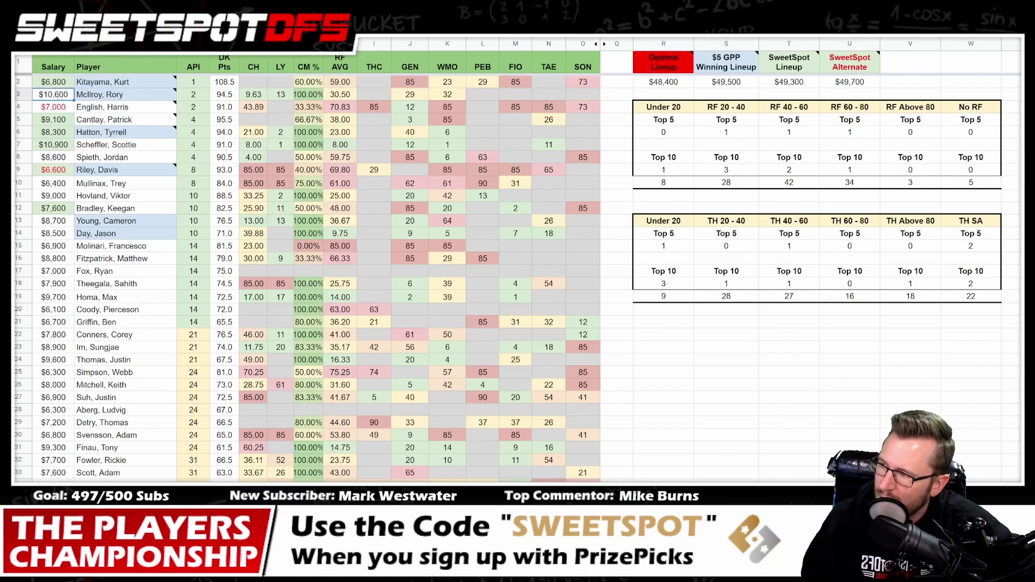
left_click(47, 123)
left_click(63, 134)
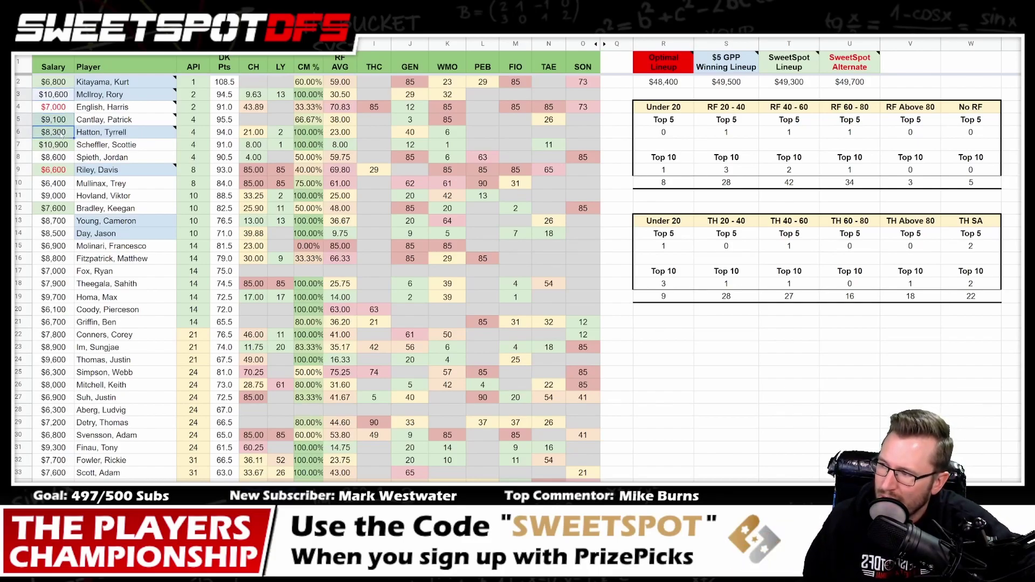
left_click(58, 107)
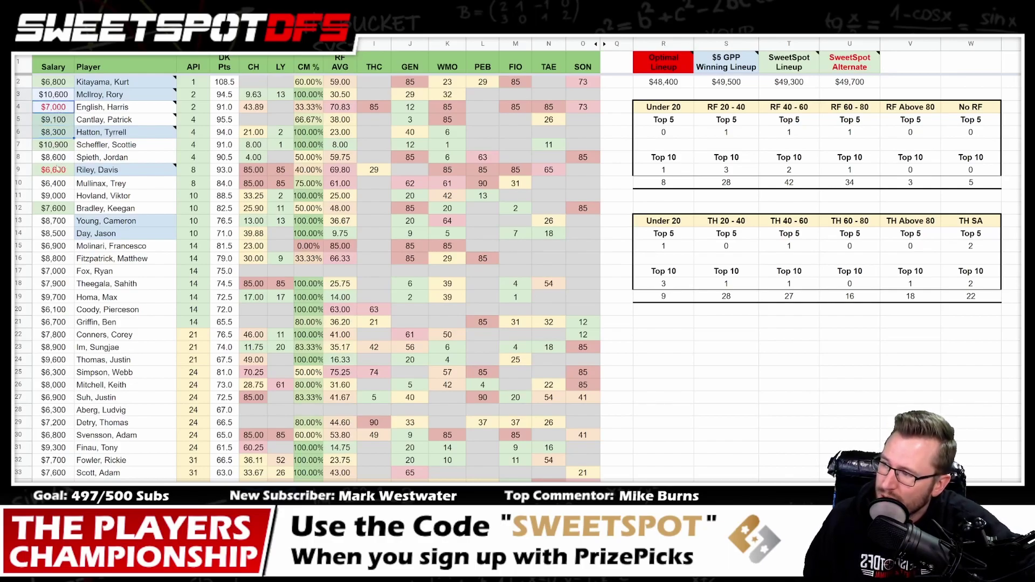
left_click(58, 169)
left_click(54, 81)
mouse_move(127, 108)
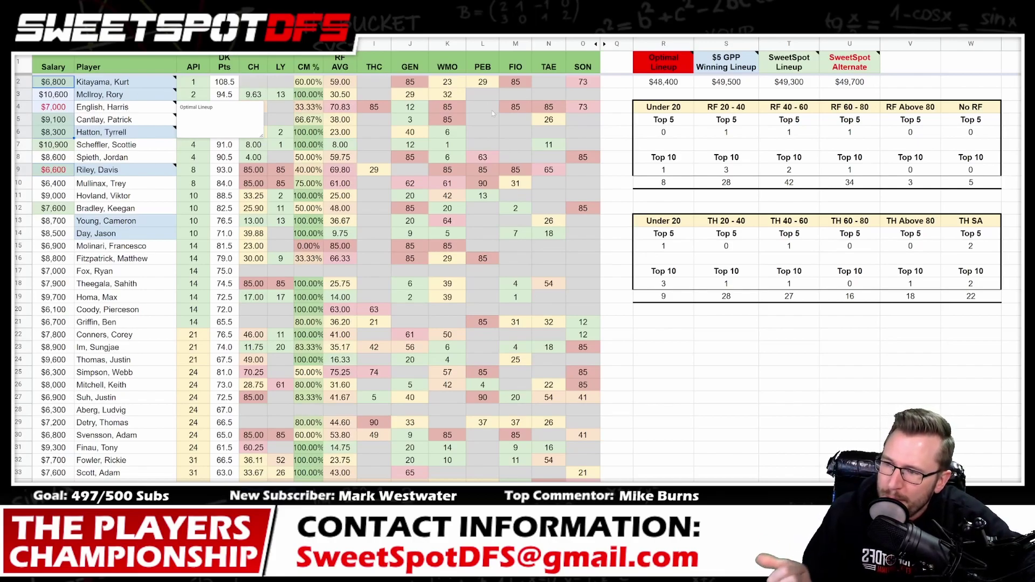
left_click(728, 83)
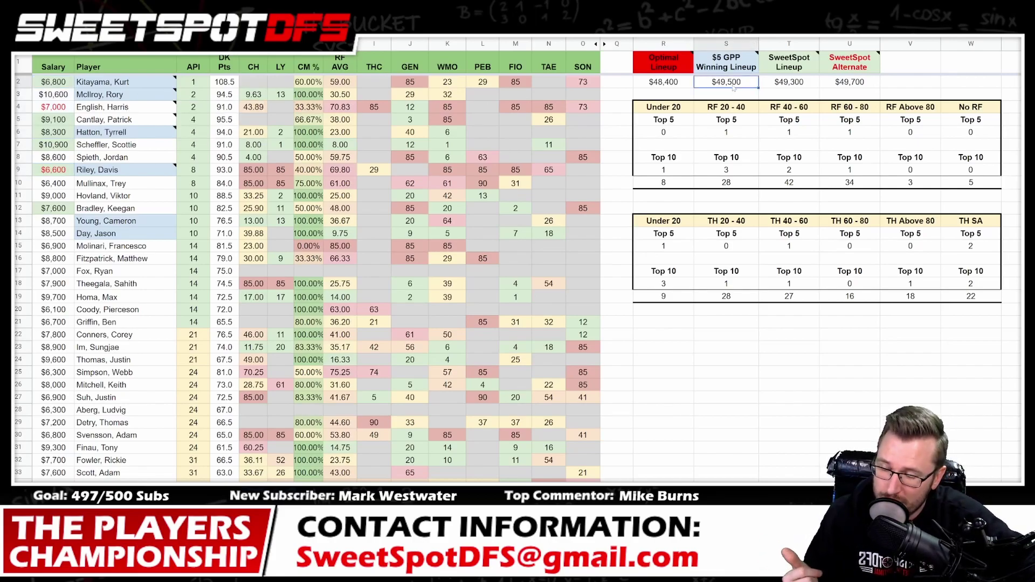
mouse_move(735, 69)
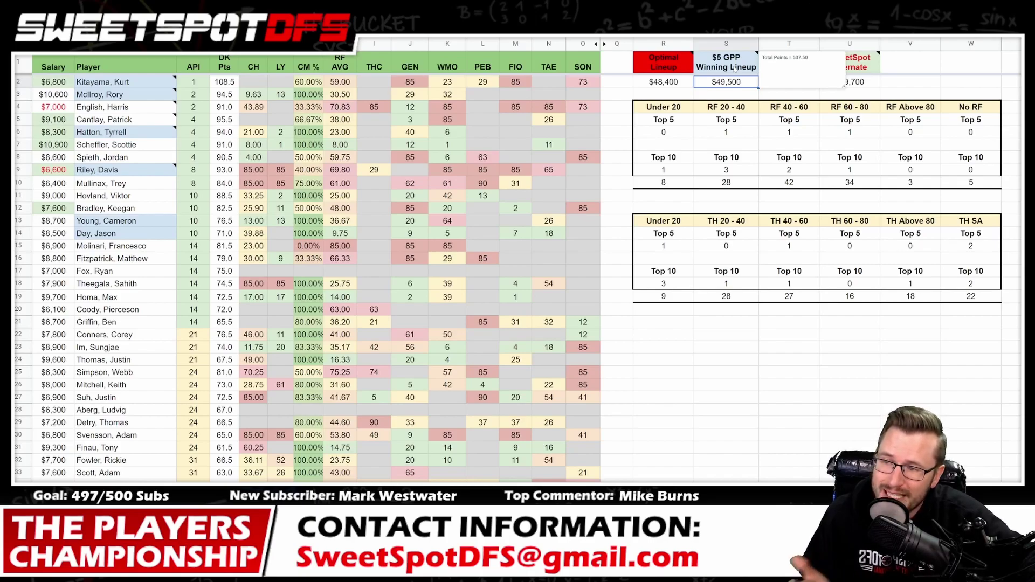
left_click(668, 94)
mouse_move(674, 64)
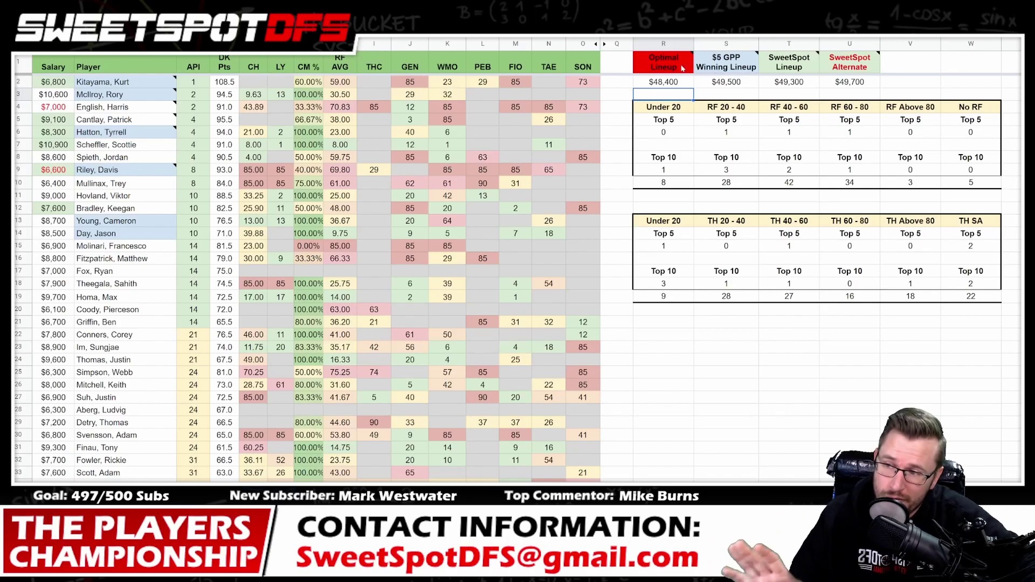
mouse_move(673, 85)
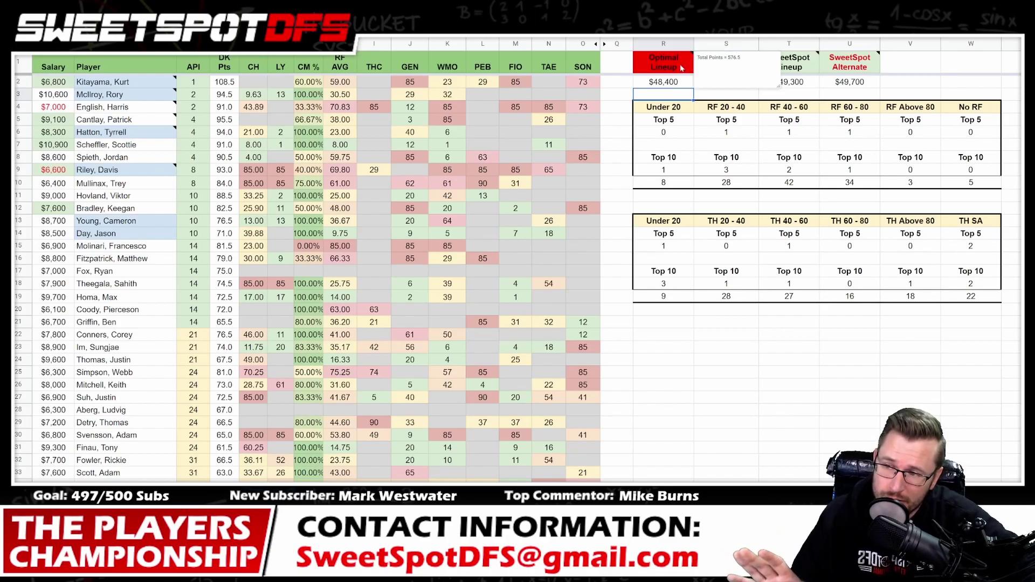
left_click(703, 94)
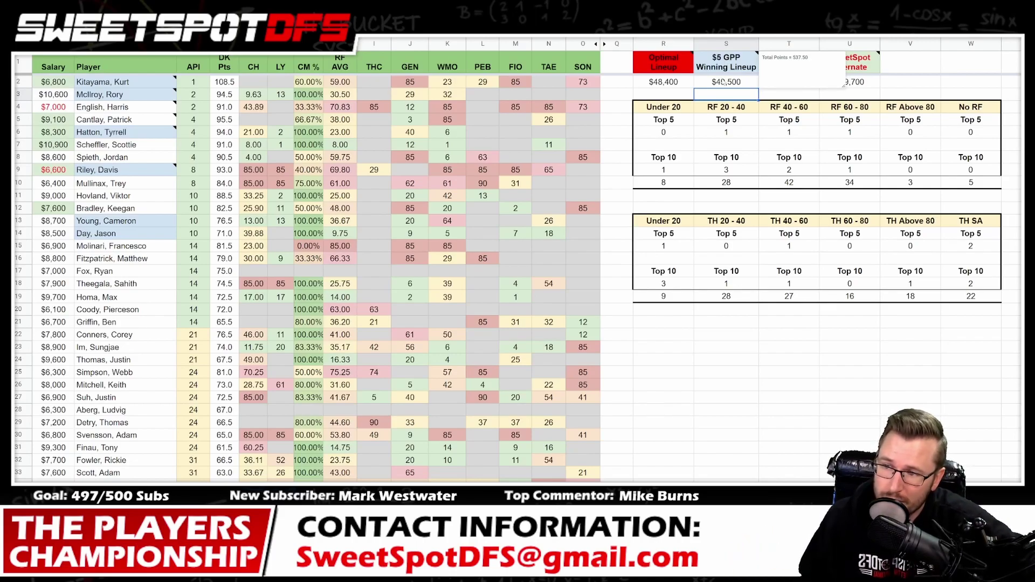
left_click(728, 84)
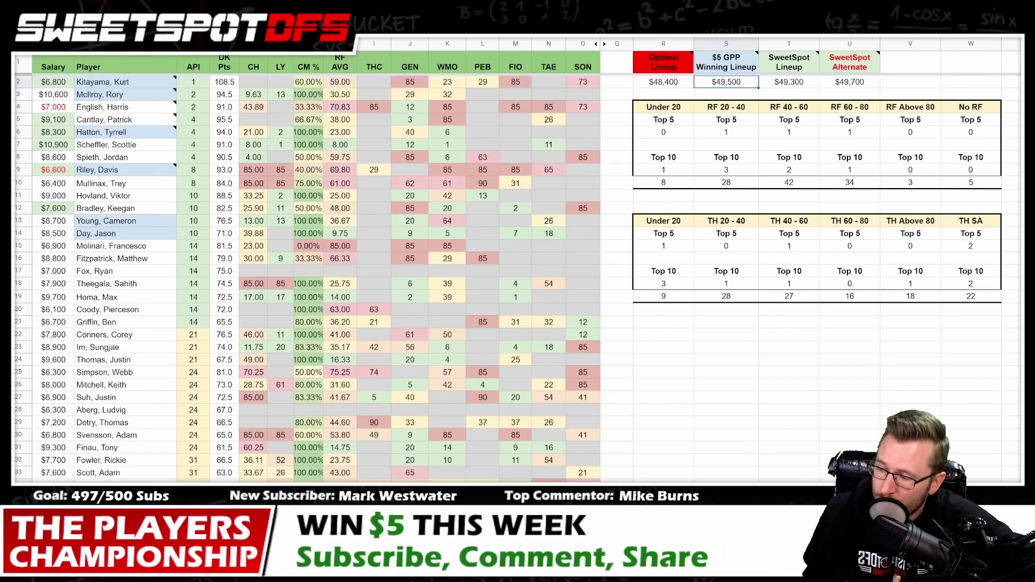
Show the tournament player sheet through the DraftKings filter view, sorted by tee-time group
key("ctrl+shift+Page_Up")
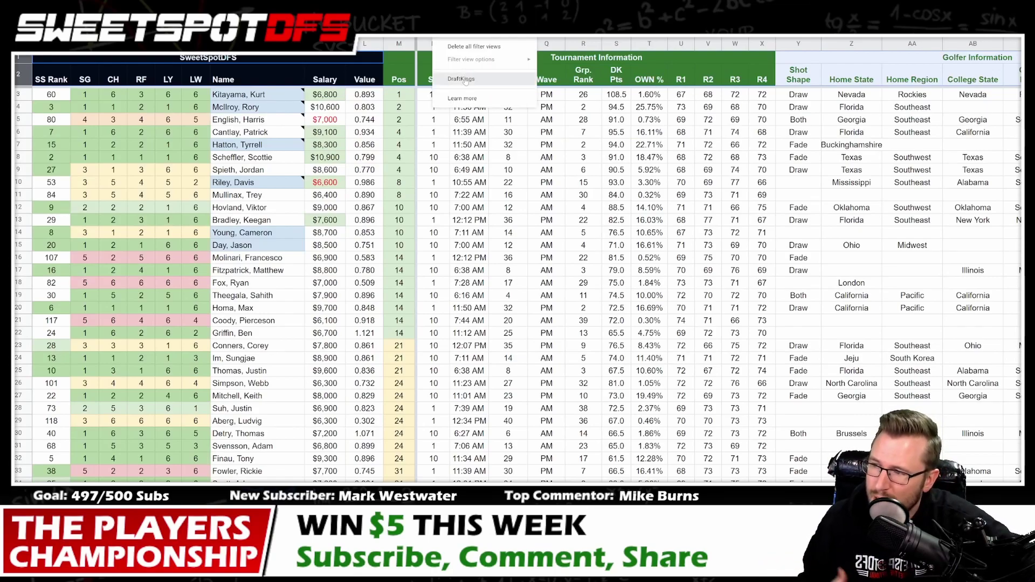
left_click(465, 83)
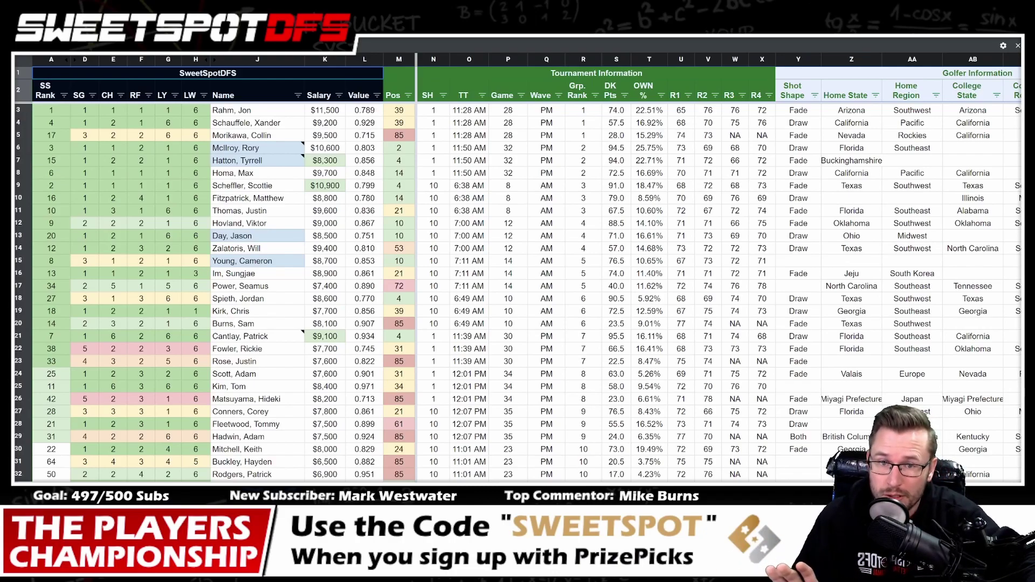
left_click(51, 110)
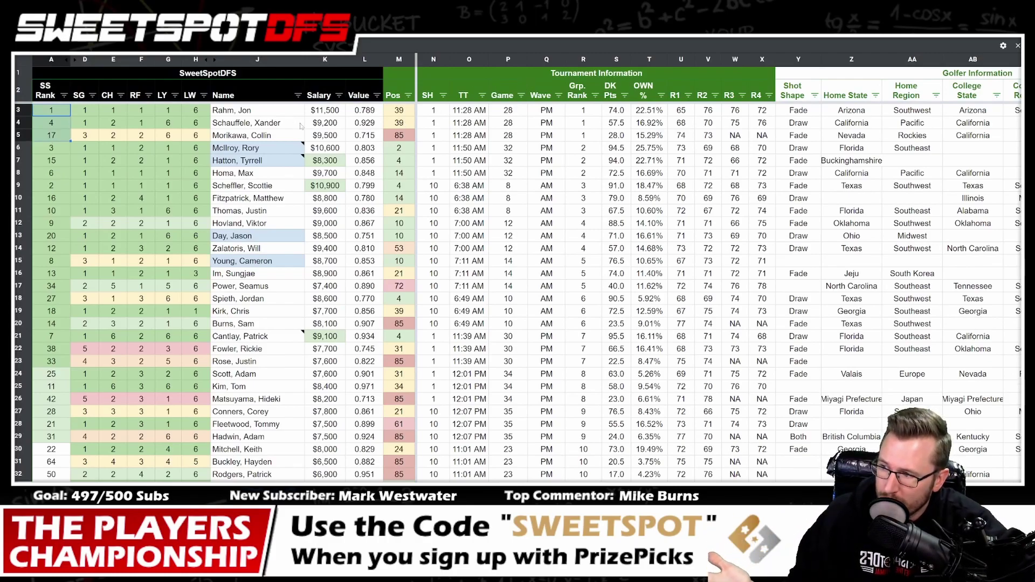
left_click_drag(252, 115, 252, 135)
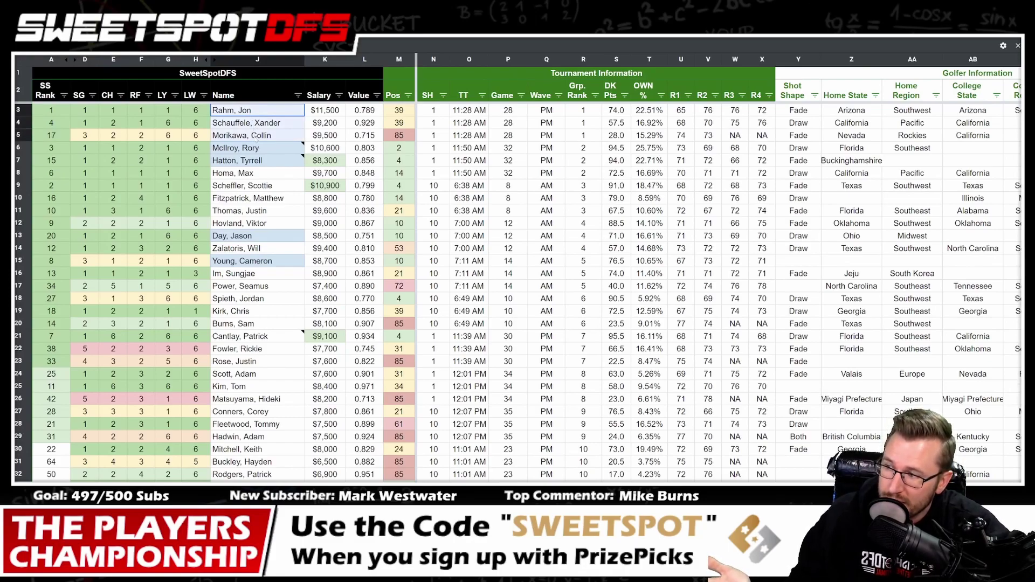
left_click_drag(51, 135, 52, 115)
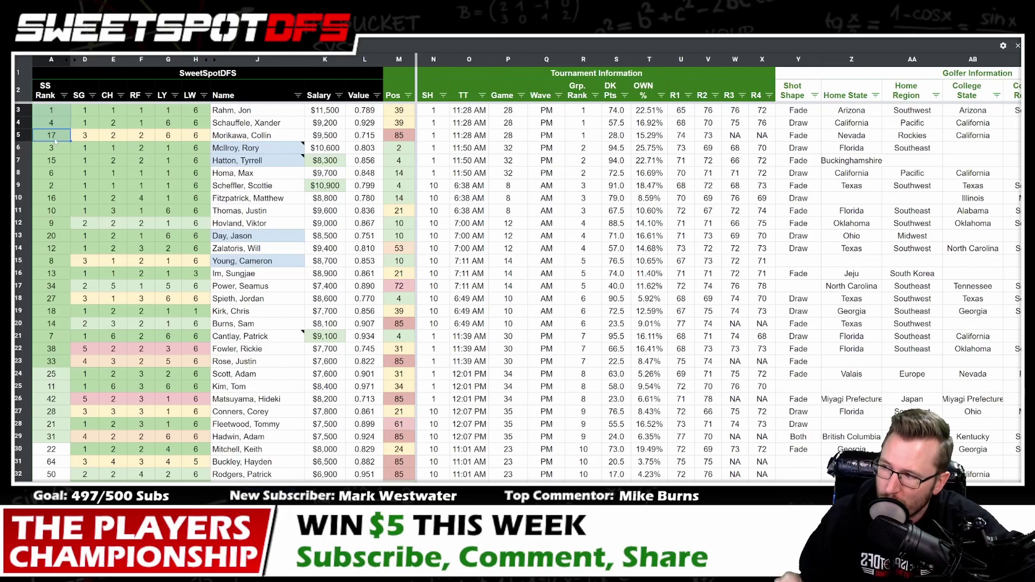
left_click_drag(56, 139, 53, 111)
left_click(53, 112)
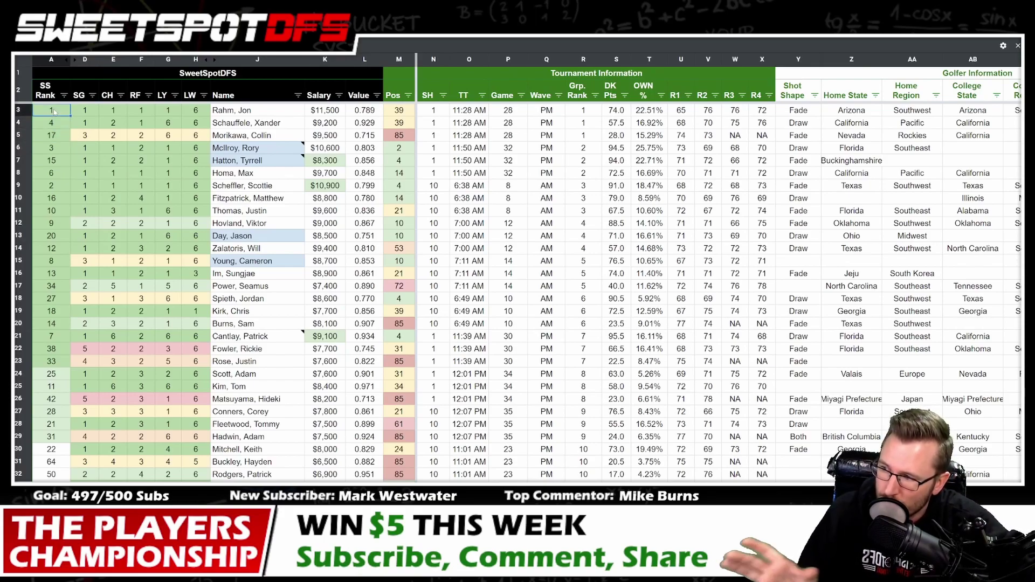
left_click(55, 124)
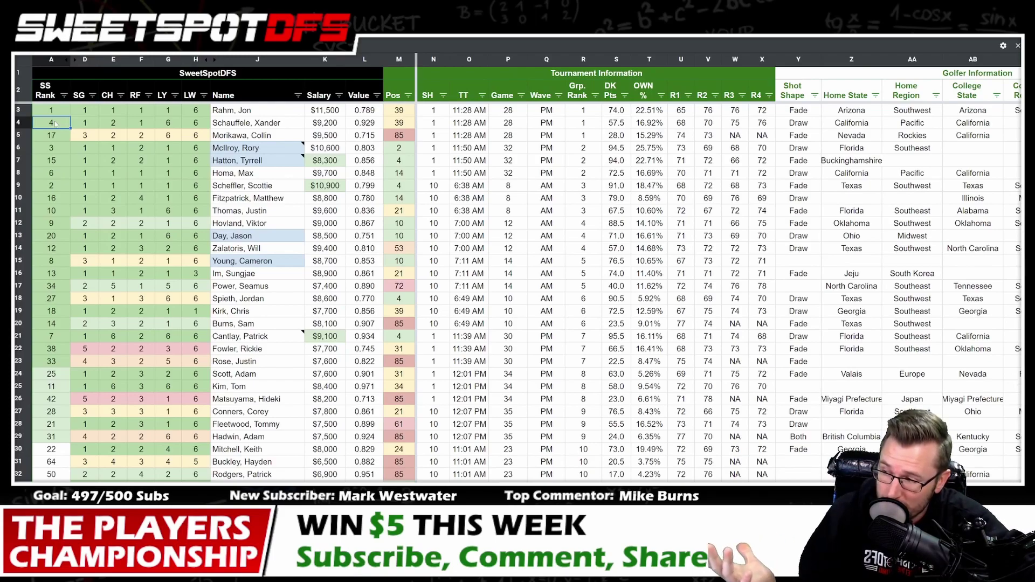
left_click(56, 135)
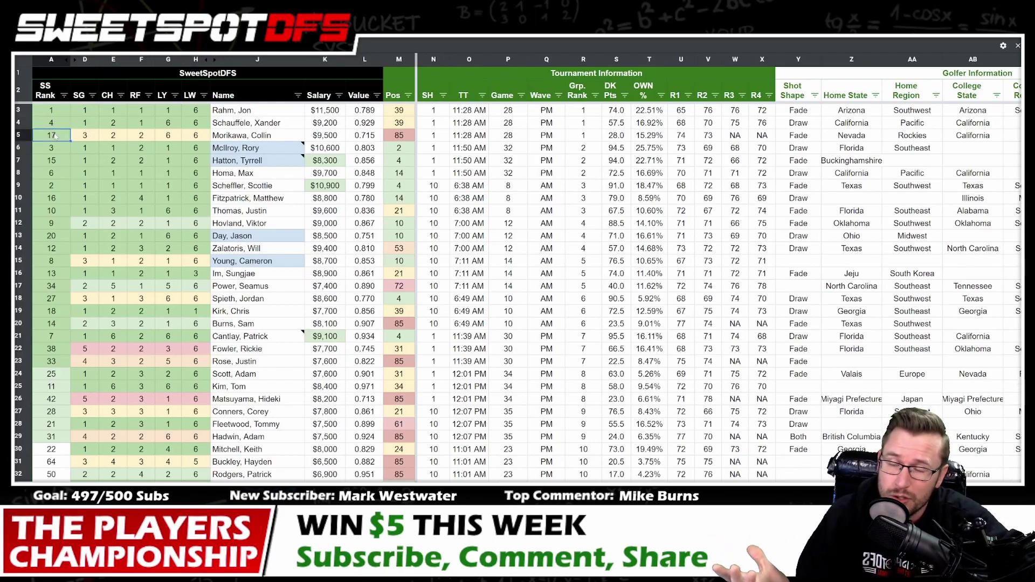
left_click(54, 148)
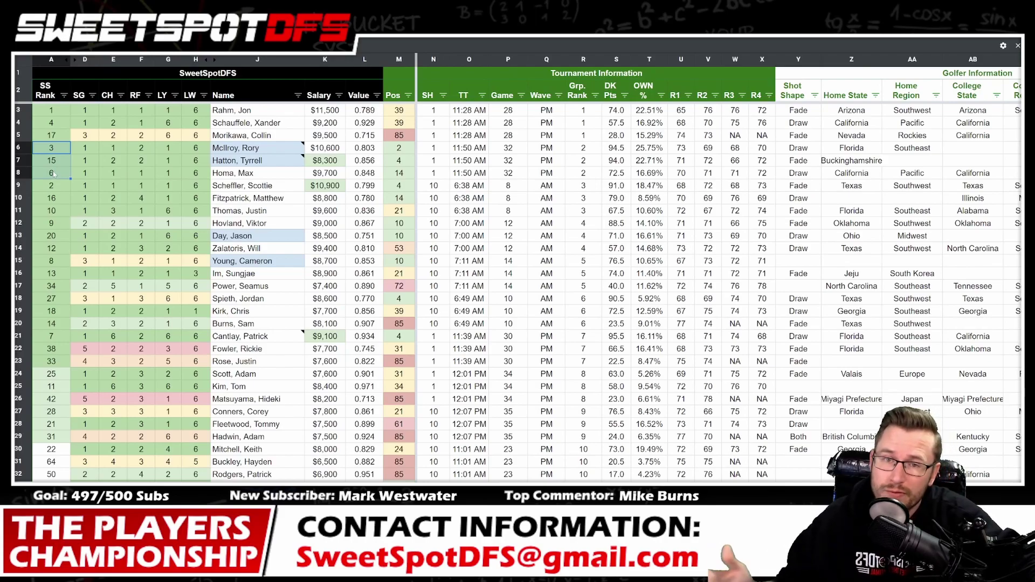
left_click_drag(51, 110, 51, 135)
left_click_drag(583, 110, 598, 178)
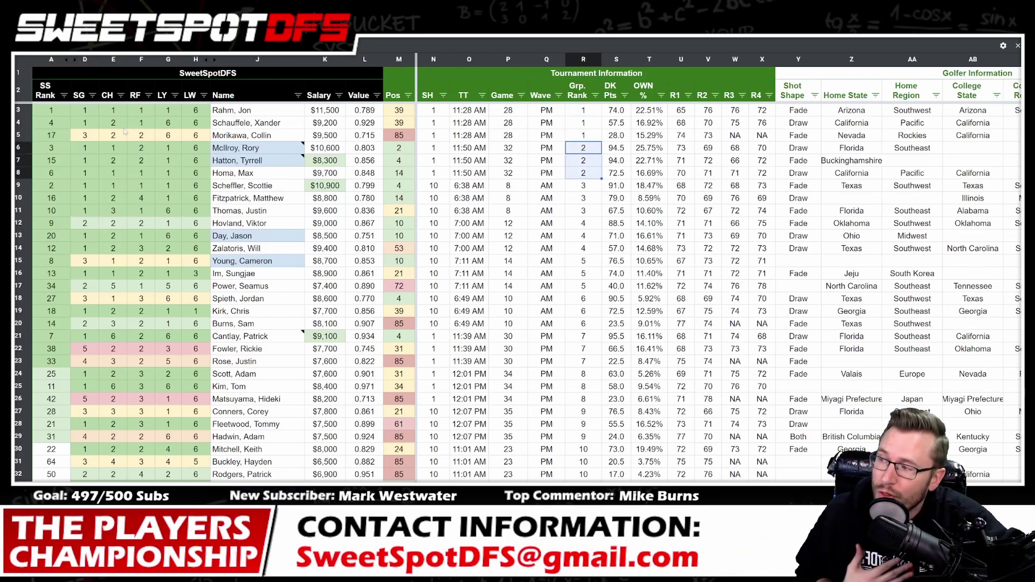
left_click_drag(18, 111, 18, 437)
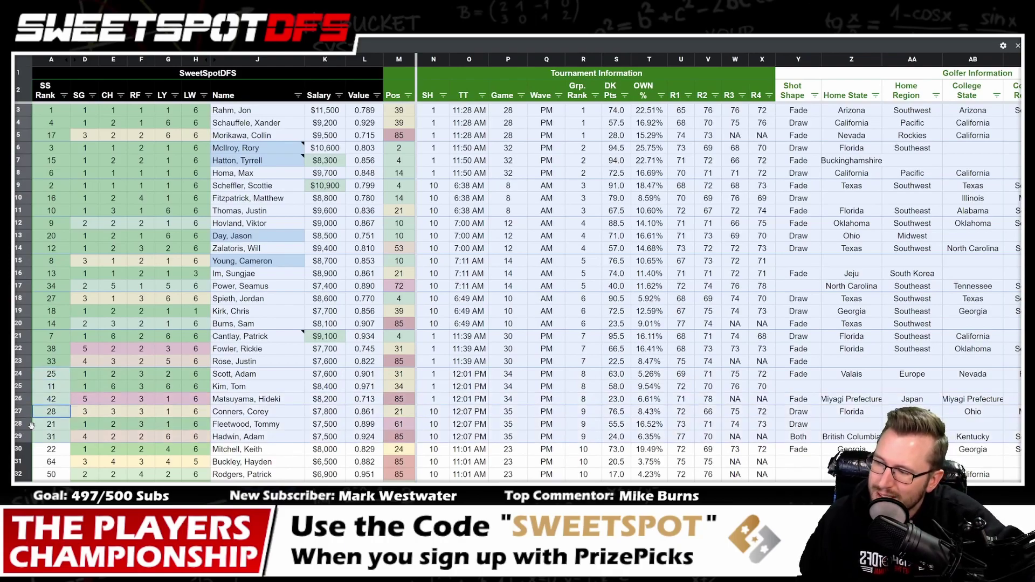